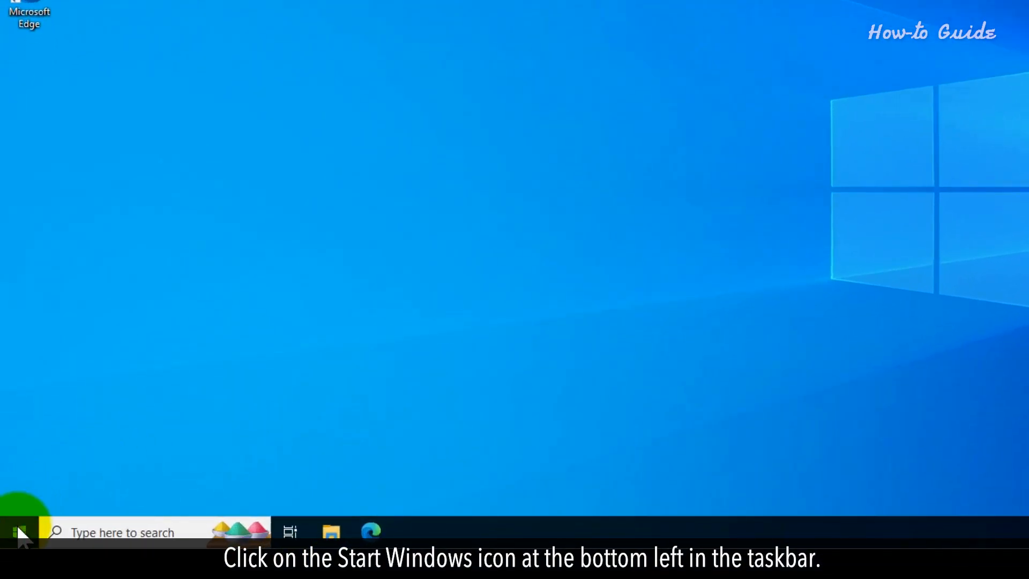
Reach Apps & features from the Start menu and expand the Microsoft Store entry
left_click(20, 532)
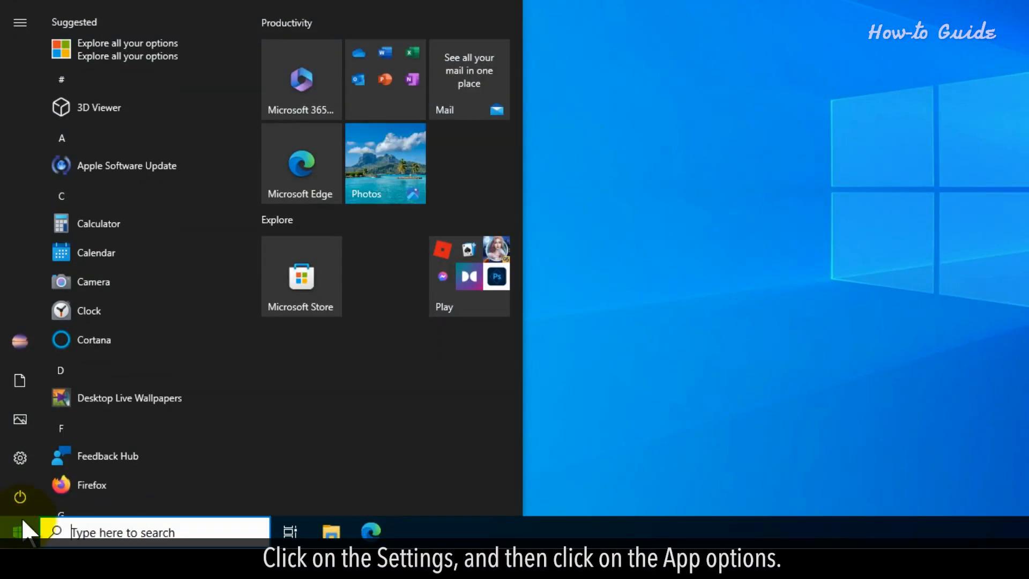
left_click(51, 458)
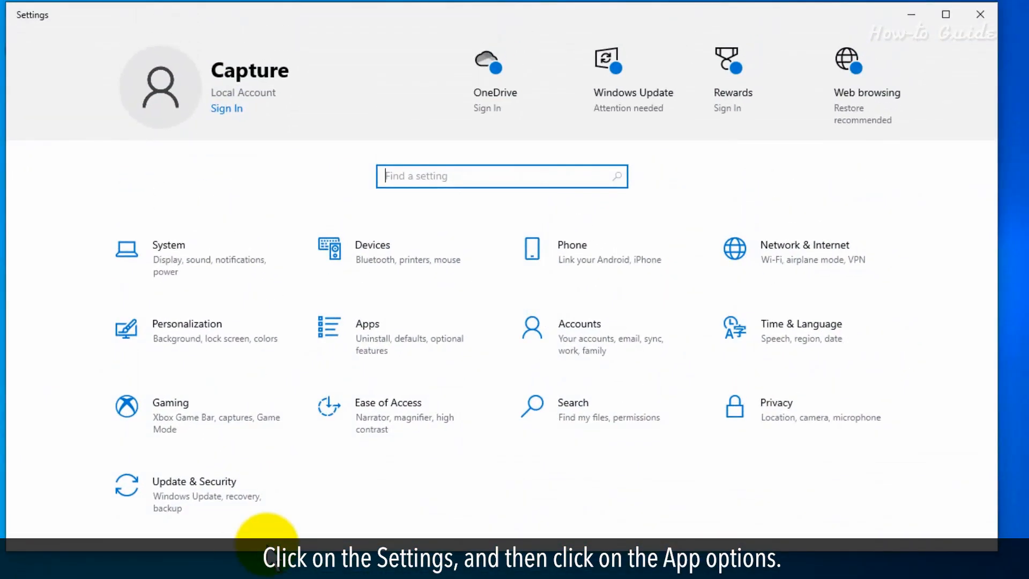
left_click(422, 349)
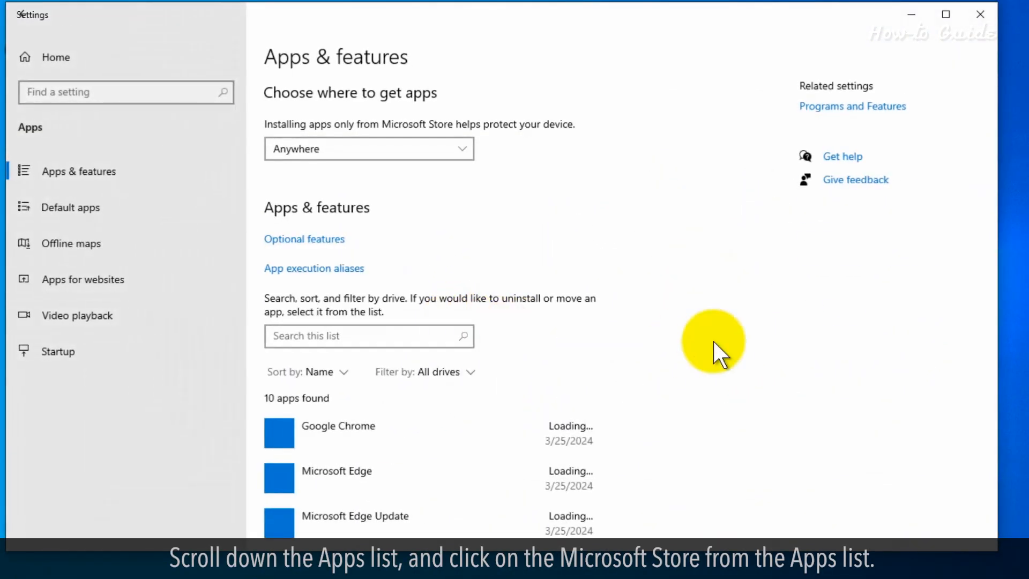
scroll(713, 340, "down", 5)
scroll(714, 348, "down", 4)
scroll(714, 348, "down", 4)
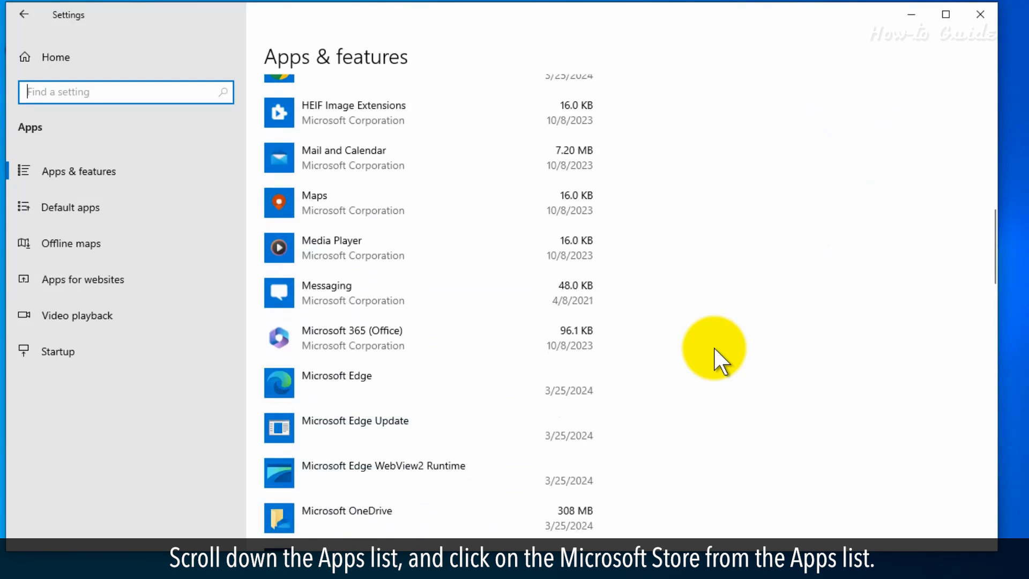
scroll(715, 348, "down", 3)
scroll(714, 348, "down", 3)
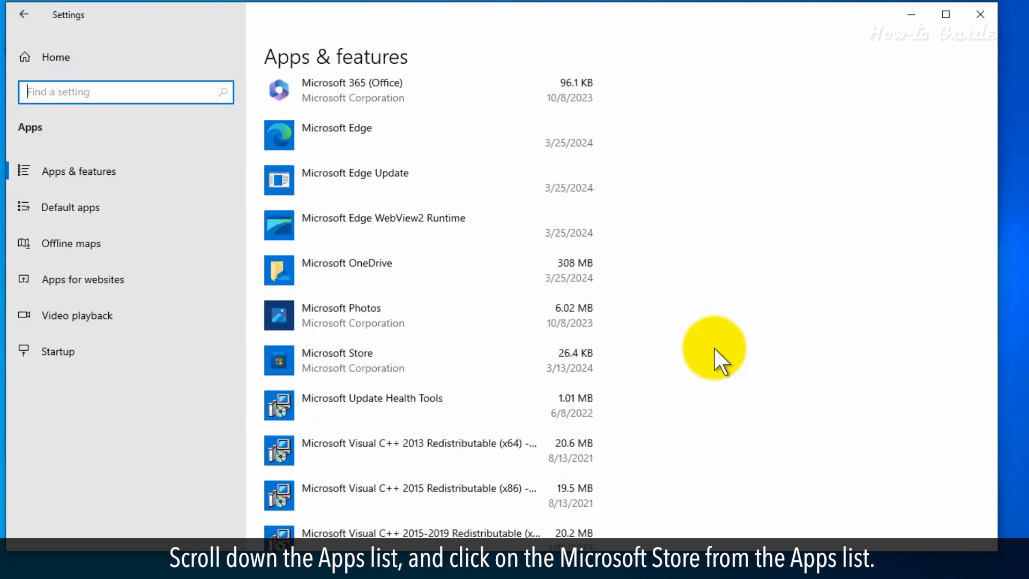
left_click(450, 360)
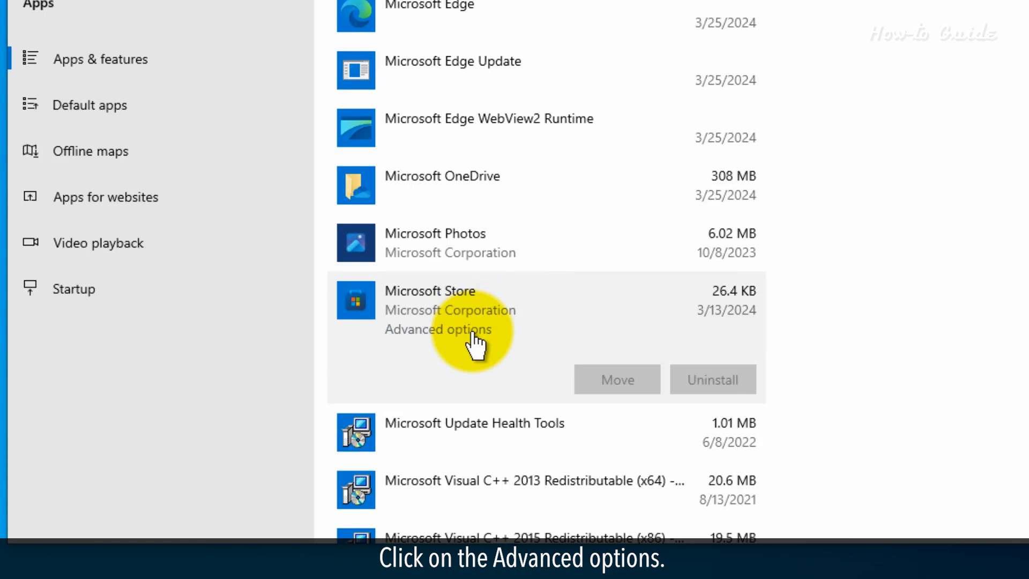
Reset the Microsoft Store app from its Advanced options, confirming deletion of its data
left_click(476, 341)
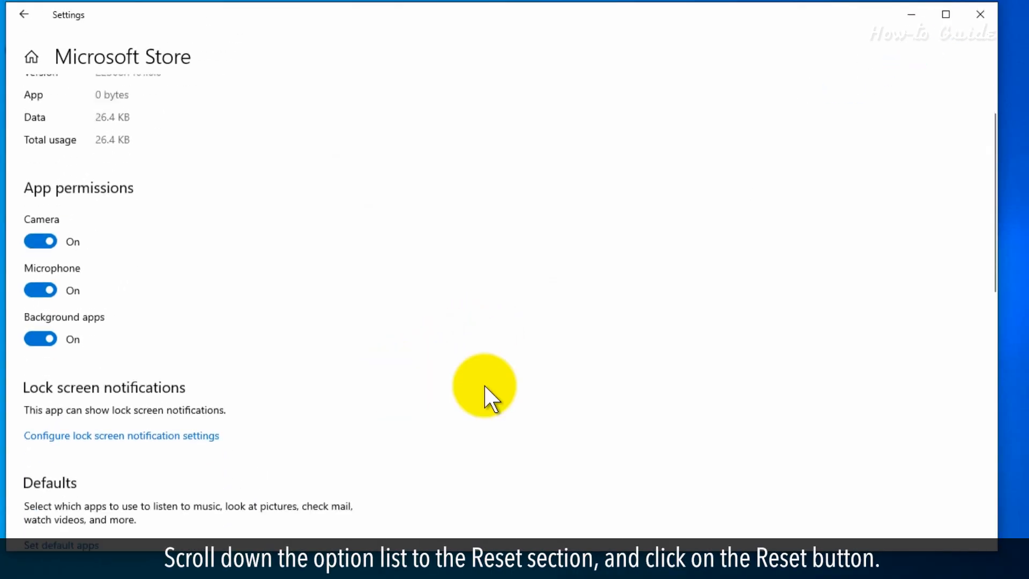
scroll(484, 386, "down", 3)
scroll(485, 385, "down", 2)
scroll(484, 386, "down", 2)
scroll(485, 386, "down", 2)
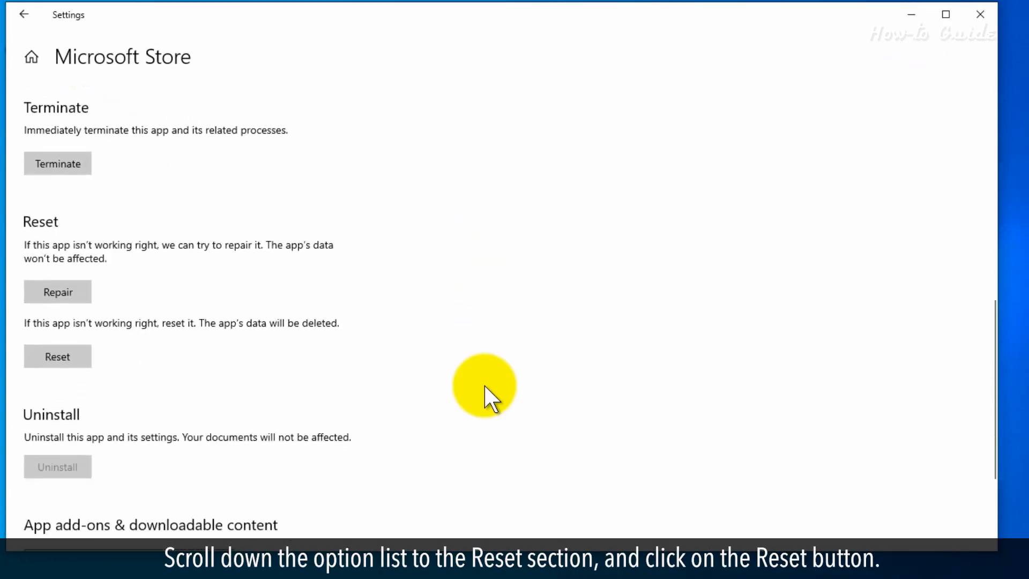
left_click(56, 356)
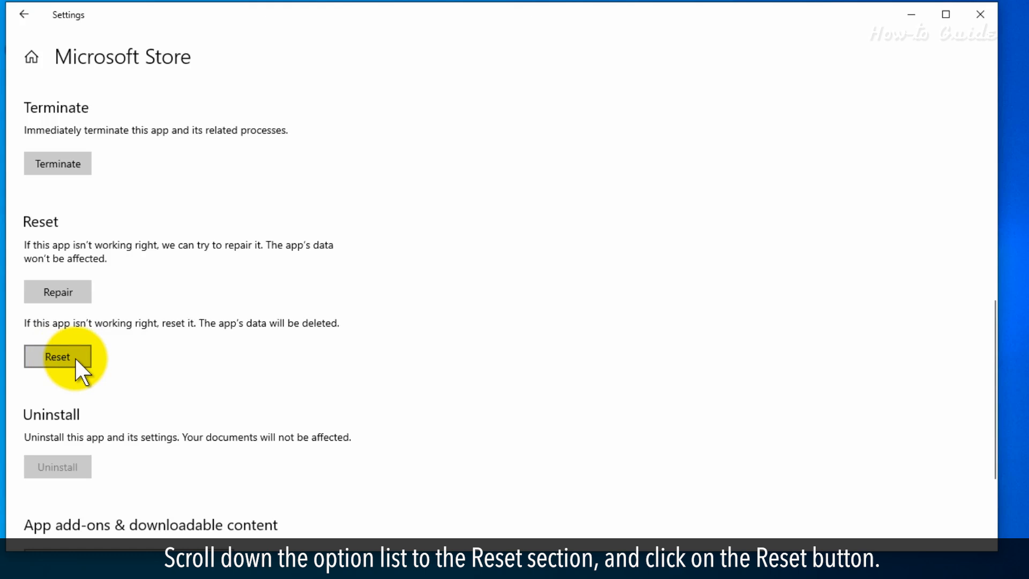
left_click(74, 355)
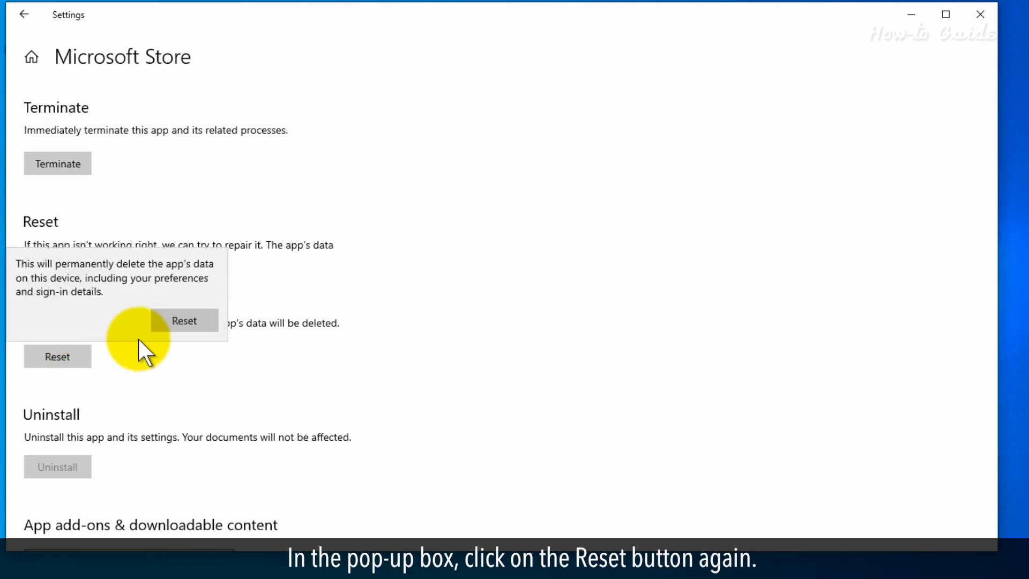
left_click(184, 319)
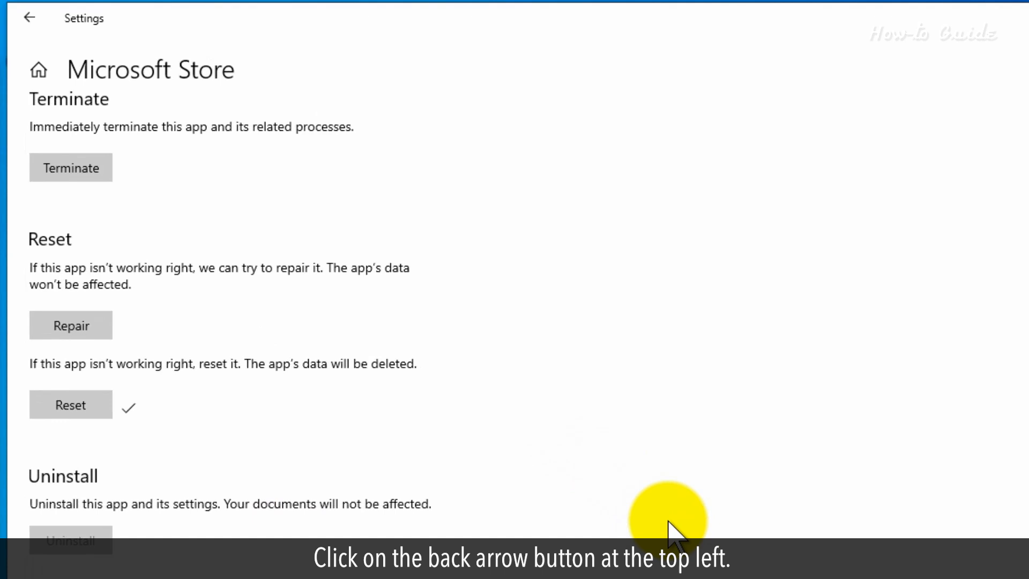
Check the Windows Update status under Update & Security, then close Settings
left_click(34, 21)
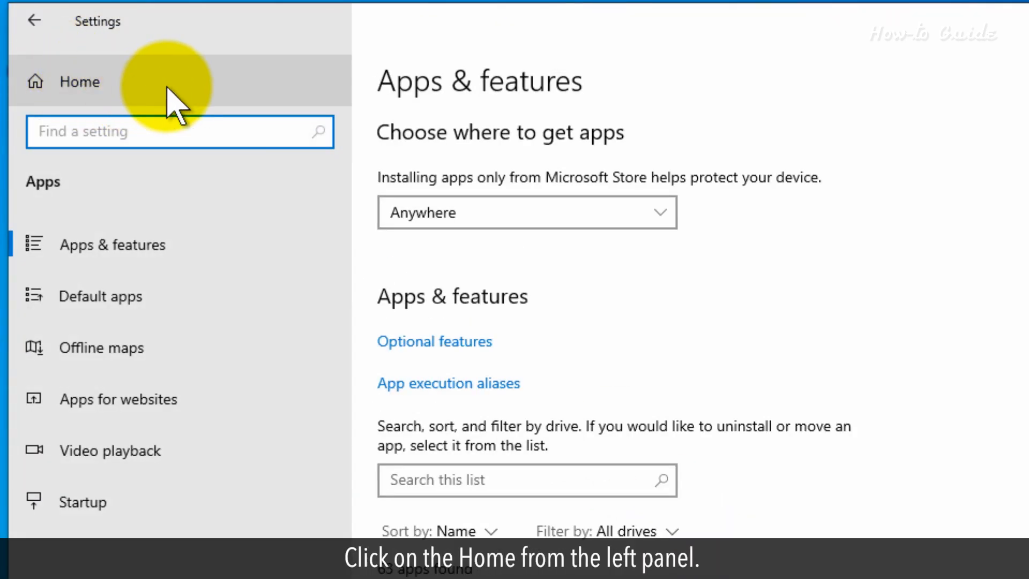
left_click(169, 82)
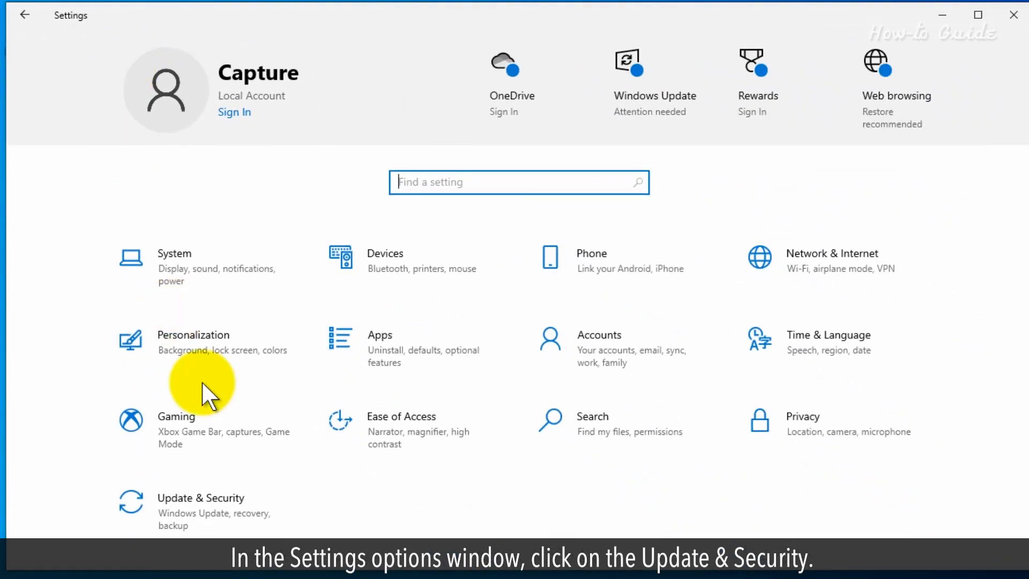
left_click(219, 500)
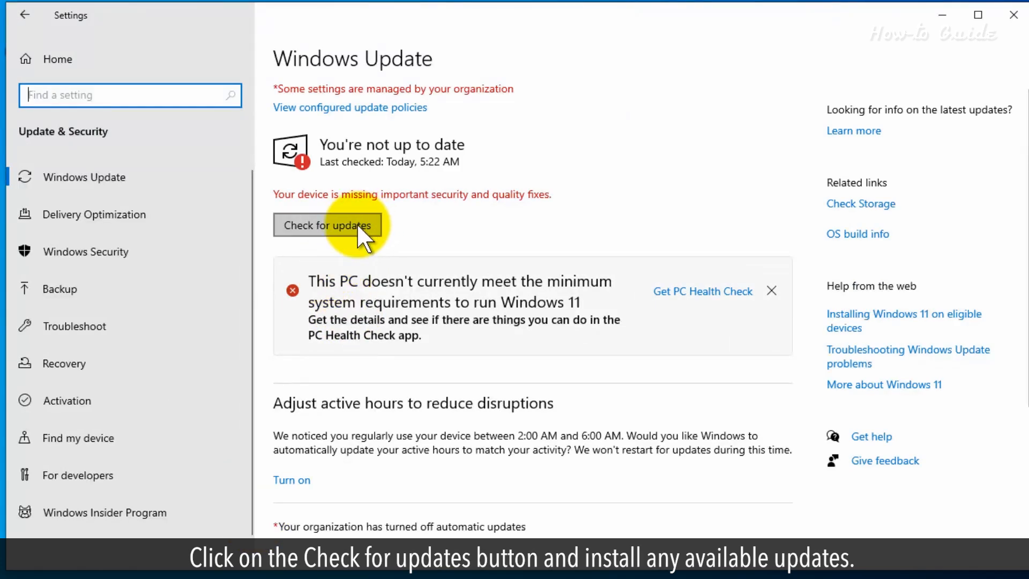
left_click(1013, 15)
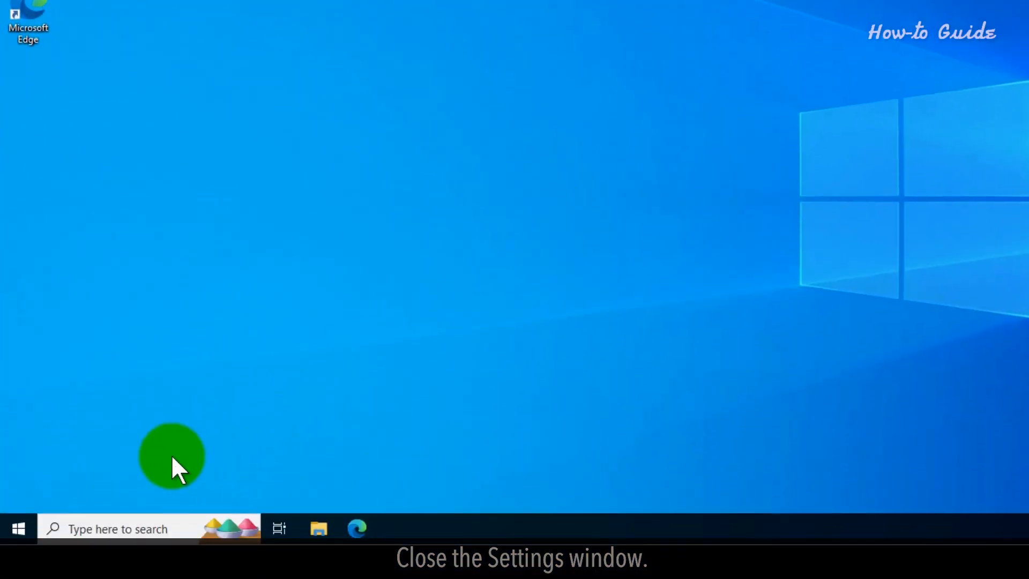
Run wsreset from Windows Search to clear the Store cache and reopen Microsoft Store
left_click(121, 528)
type("wsr")
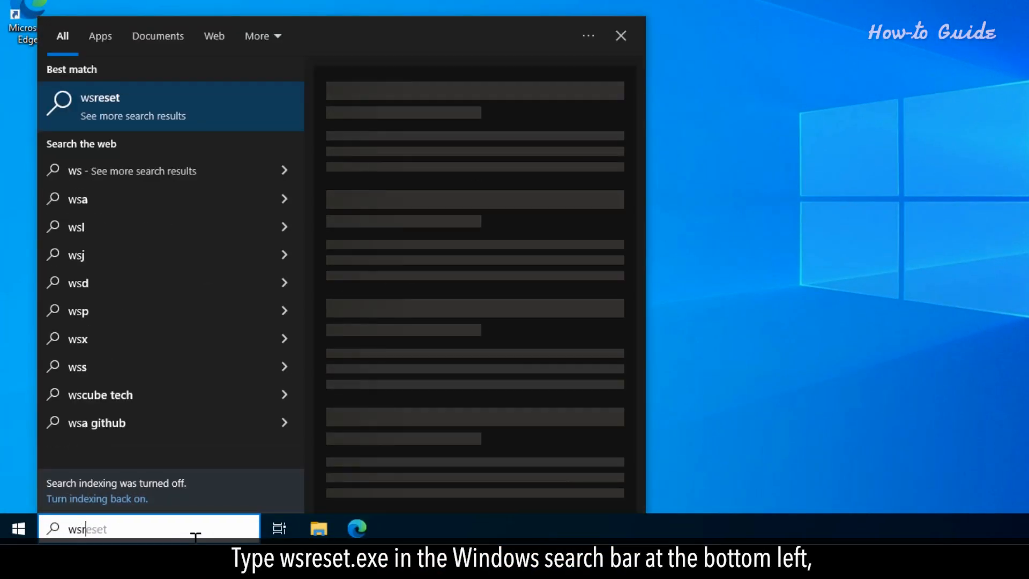
type("eset")
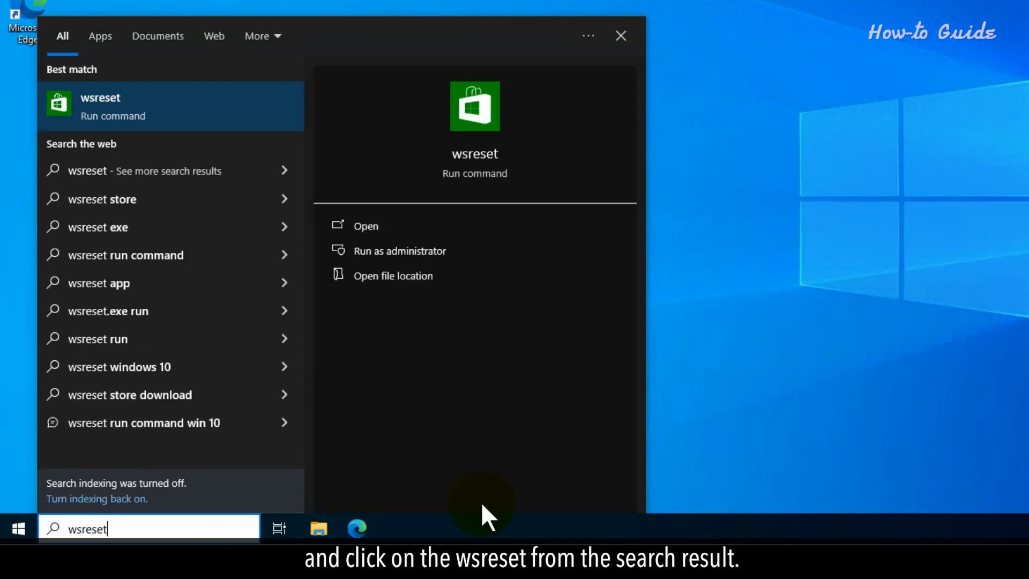
left_click(173, 107)
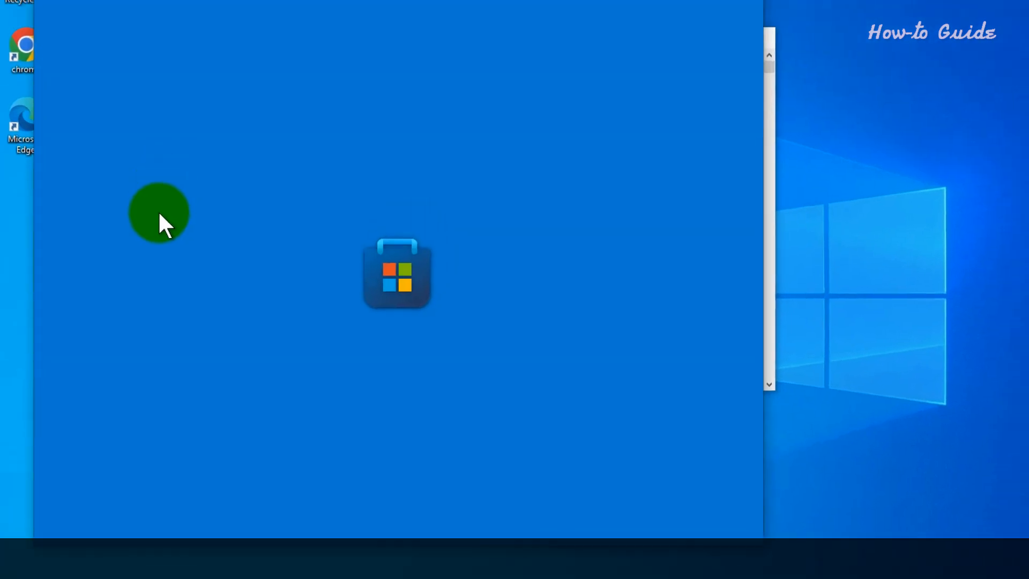